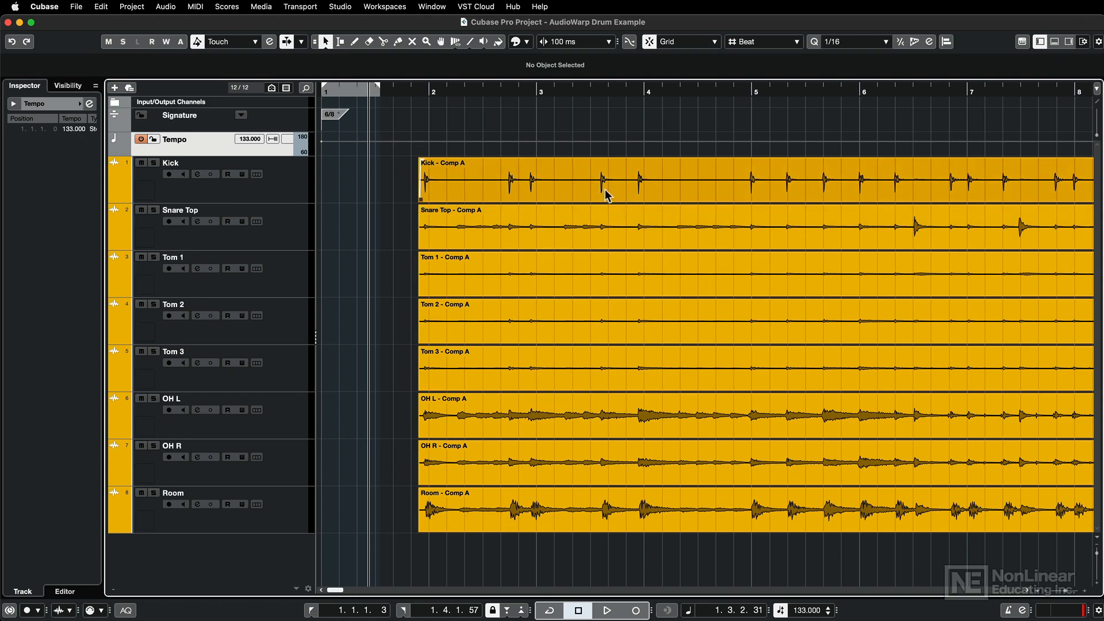
Play back the drum tracks from just before bar 2, and return to the project start.
click(455, 41)
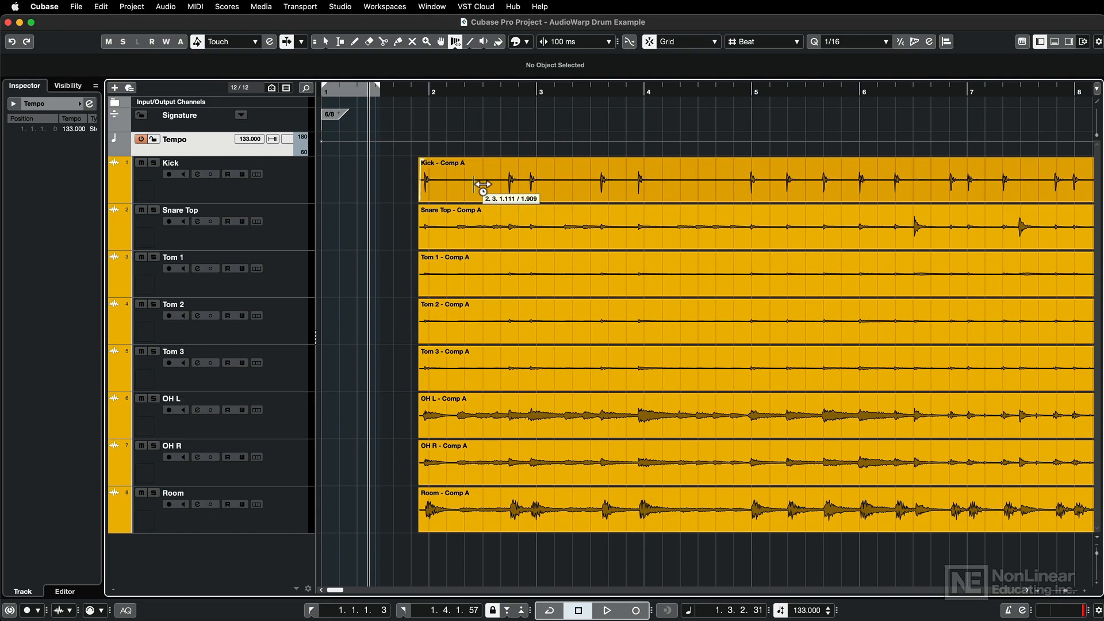
click(325, 42)
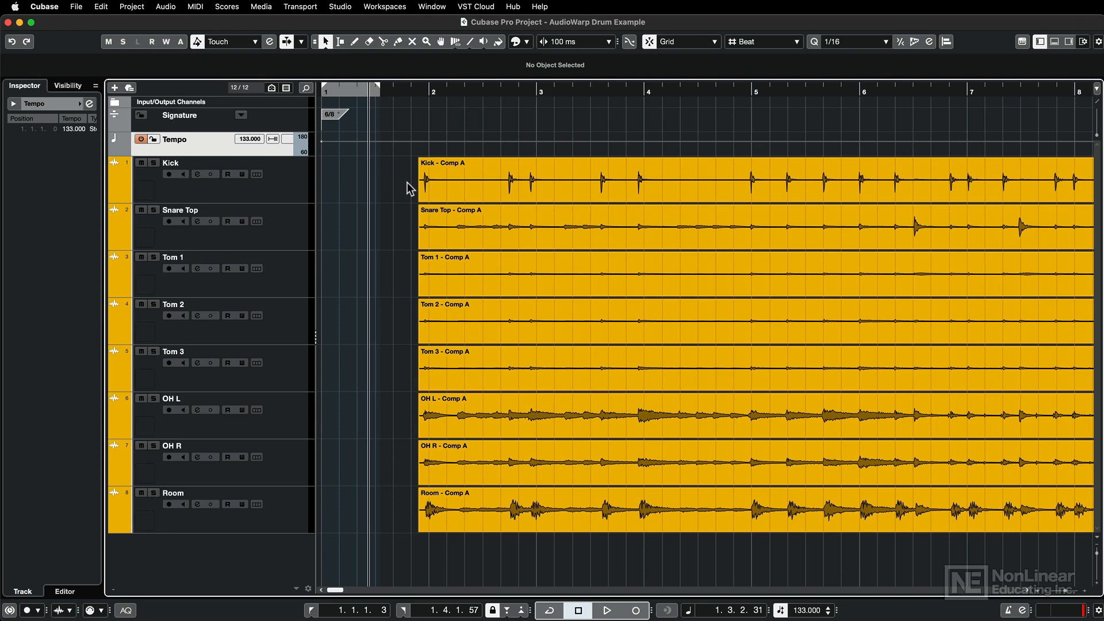
click(403, 91)
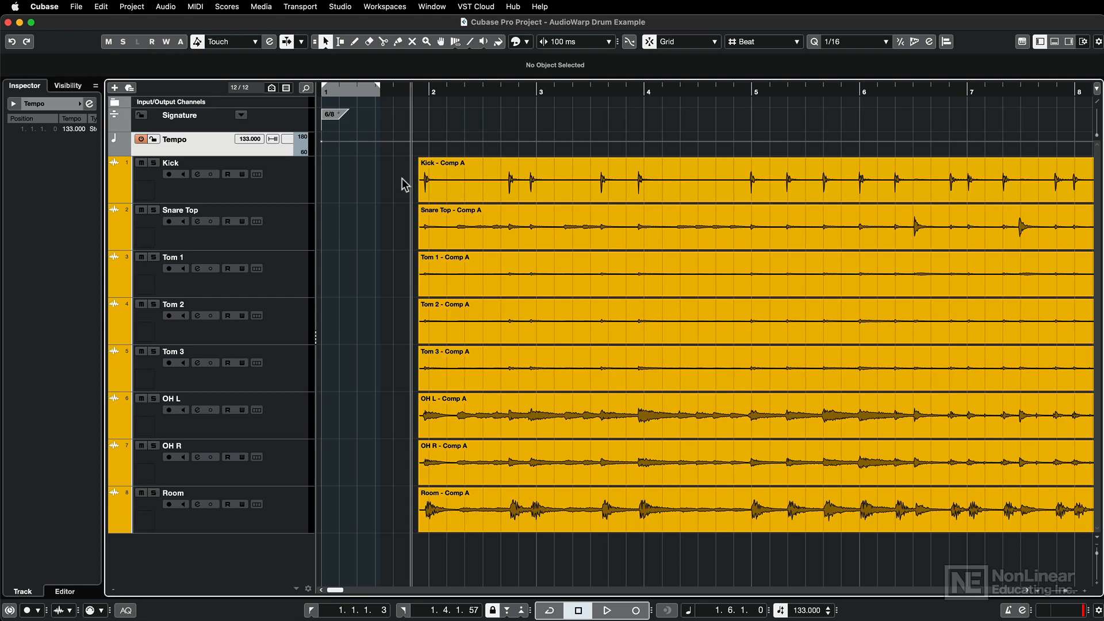
key(space)
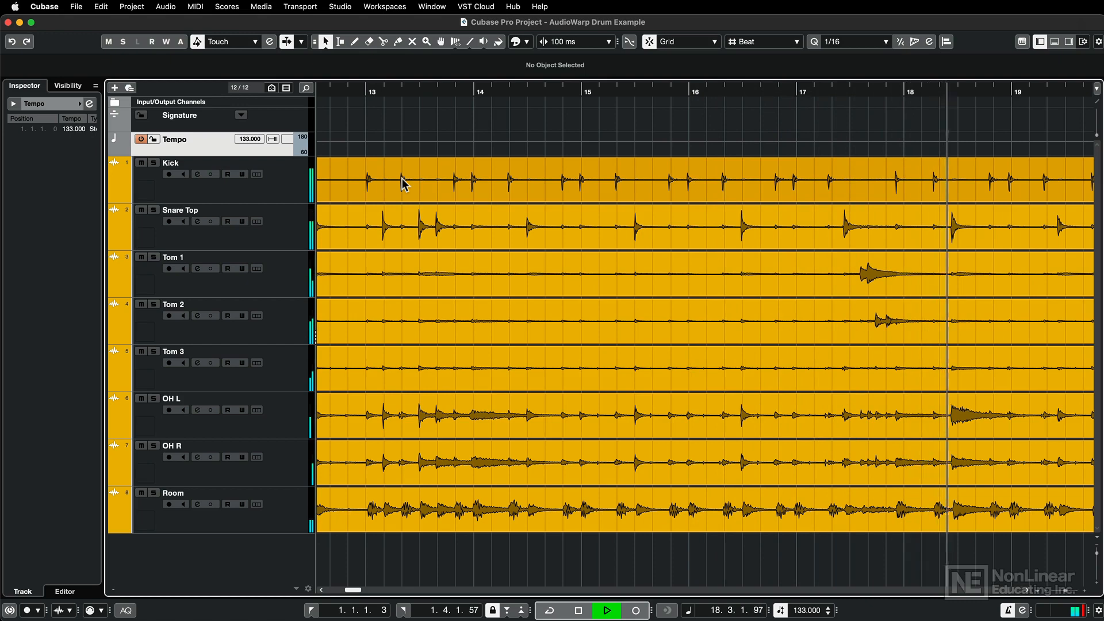
key(space)
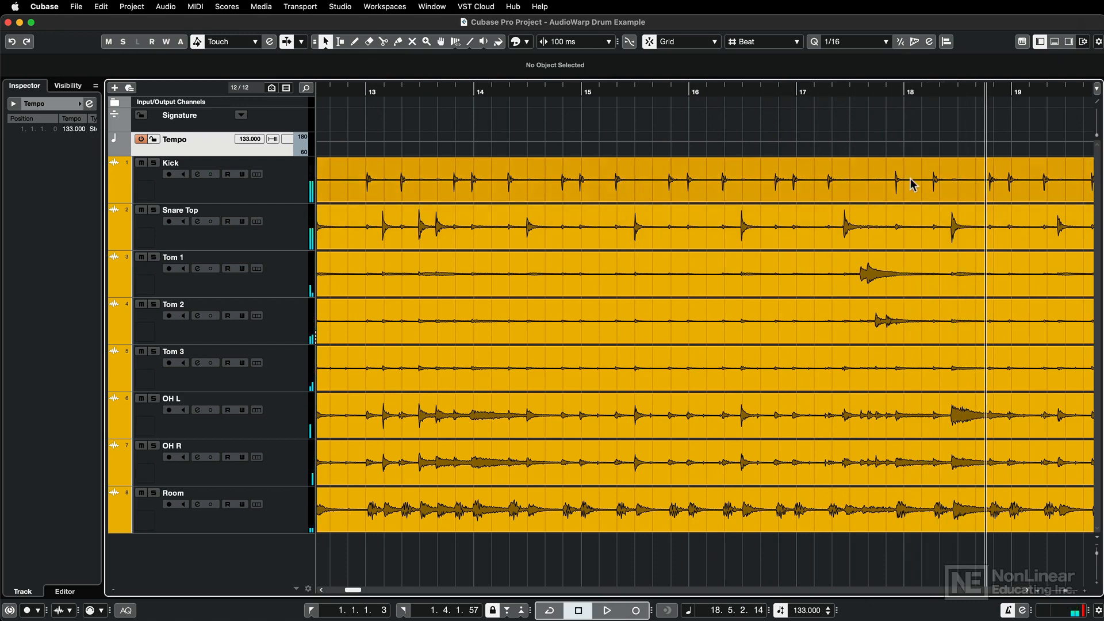
key(Home)
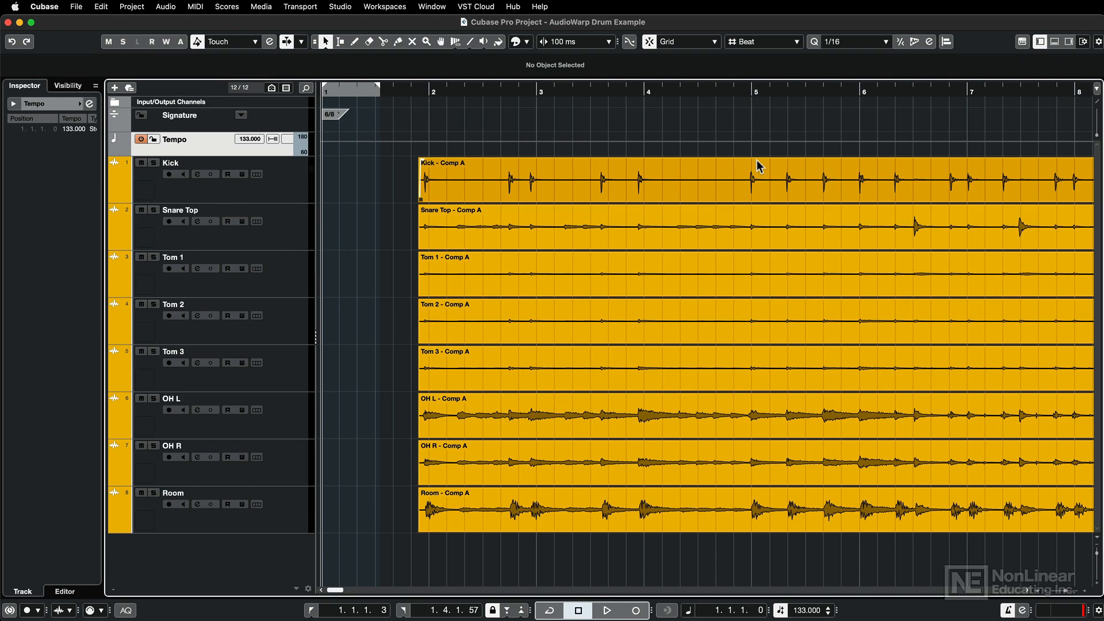
Select the Kick track and activate Free Warp on its Comp A event, zoomed in around bars 1 to 3.
key(Down)
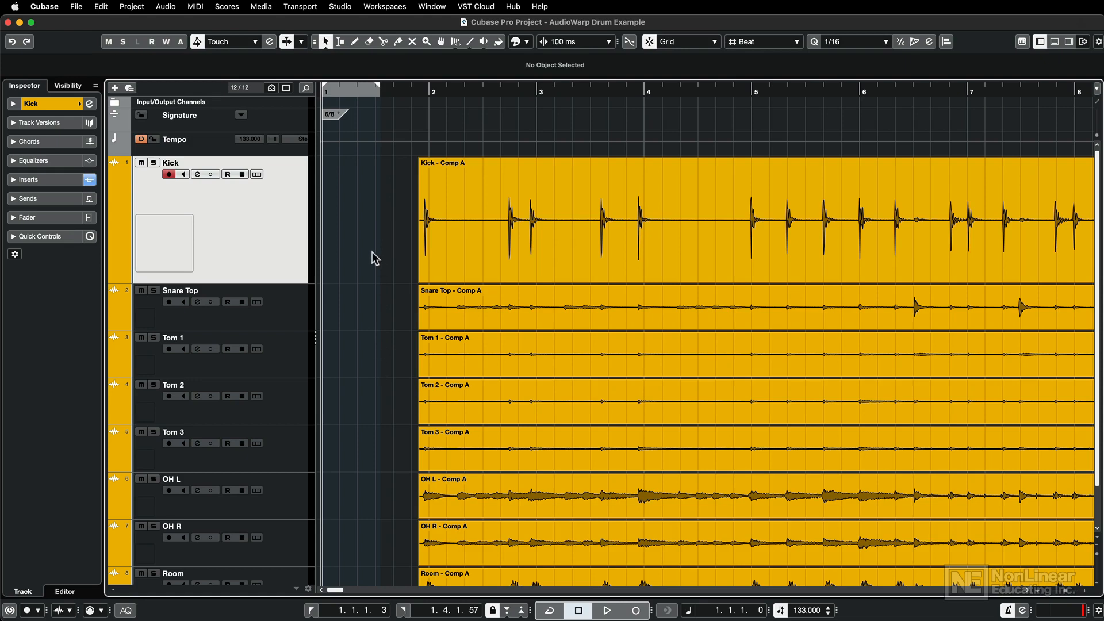
click(456, 41)
click(456, 42)
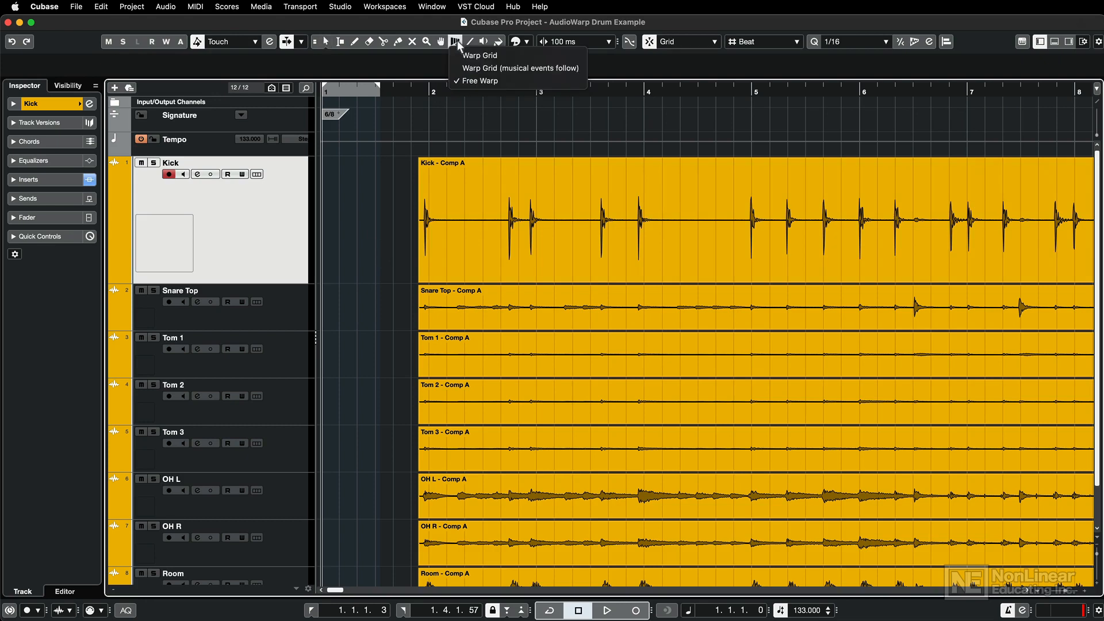
click(507, 81)
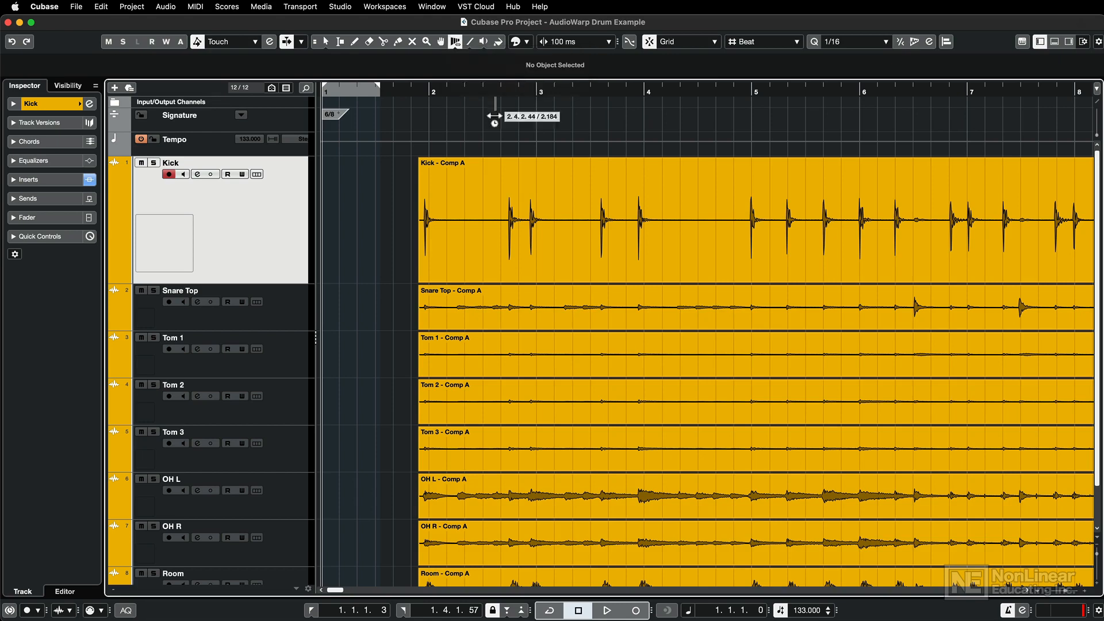
click(432, 205)
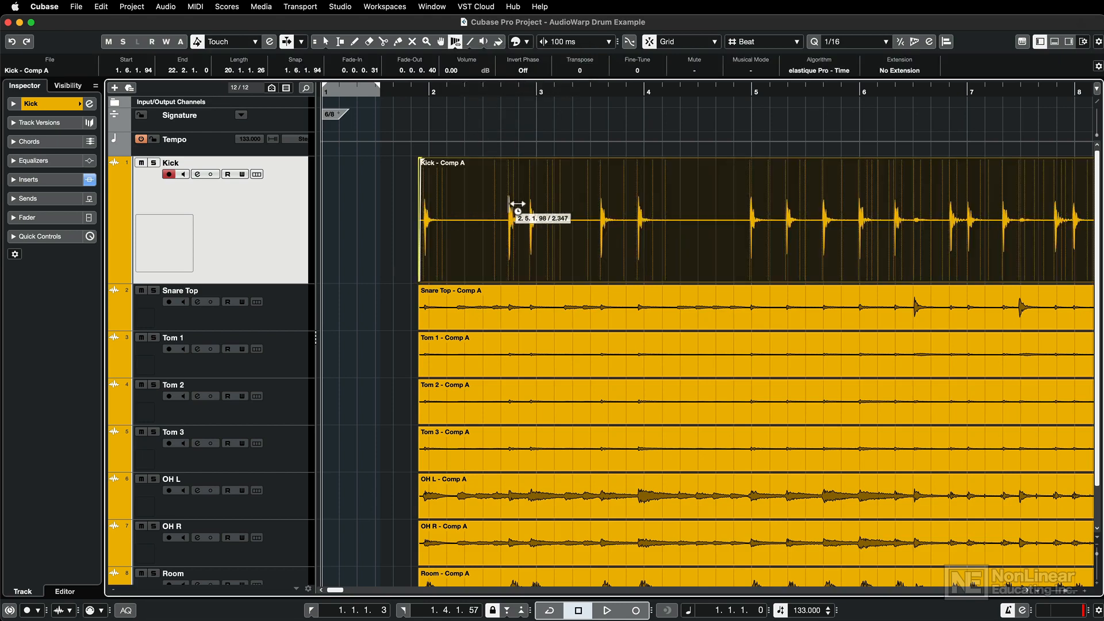
key(h)
key(h)
key(h)
key(h)
key(h)
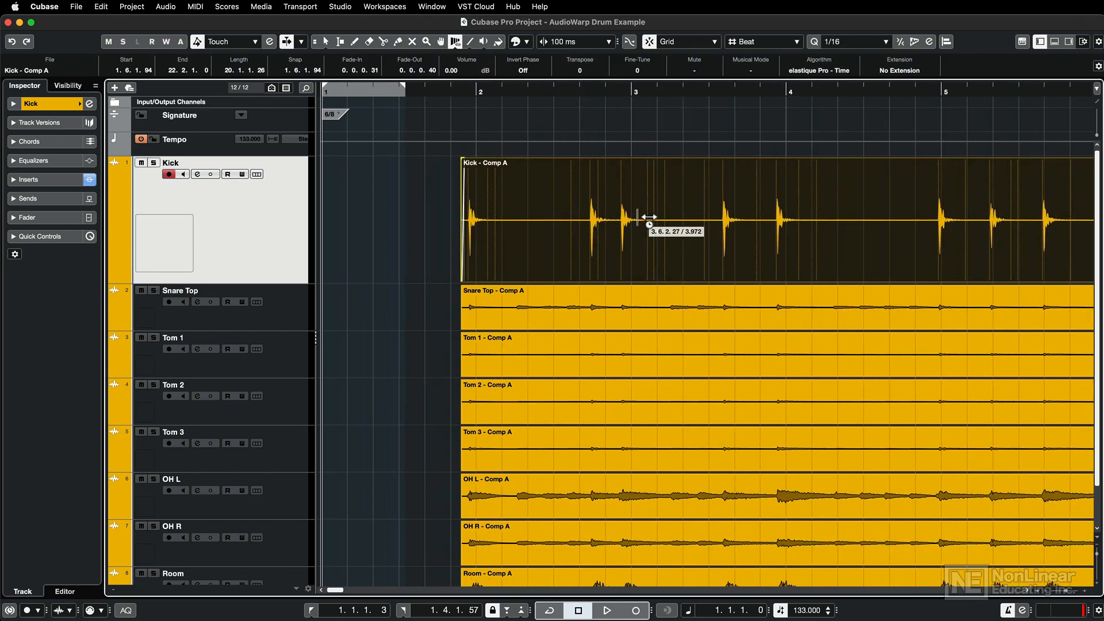
Place warp markers on the first three kick hits and move the hits onto the nearest grid lines.
click(575, 194)
click(787, 193)
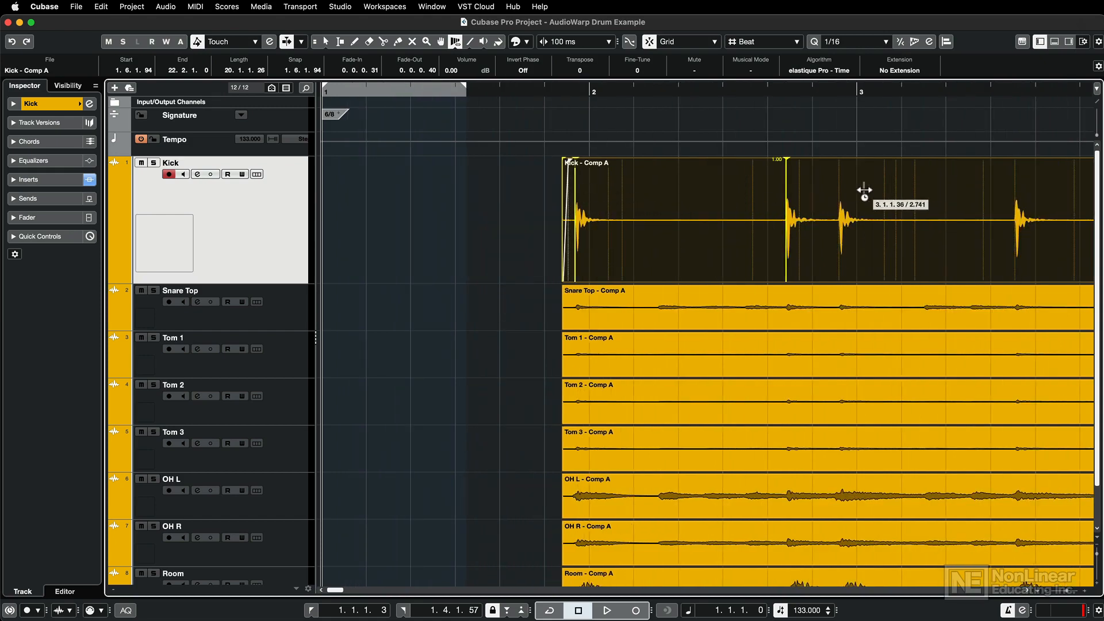
click(841, 195)
drag(840, 192, 862, 191)
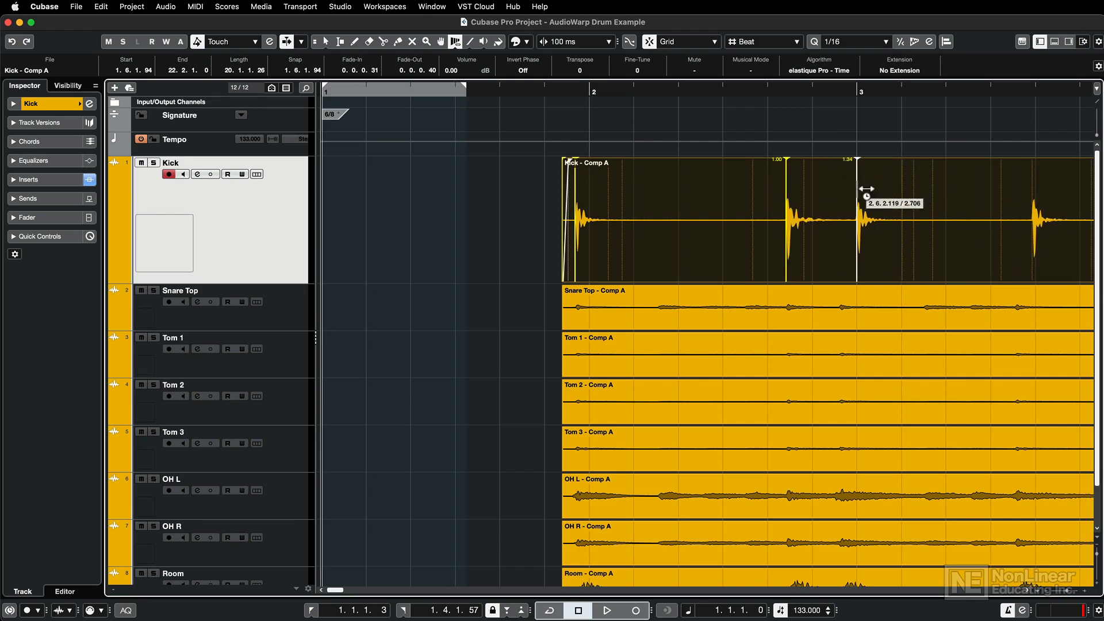
drag(788, 192, 821, 190)
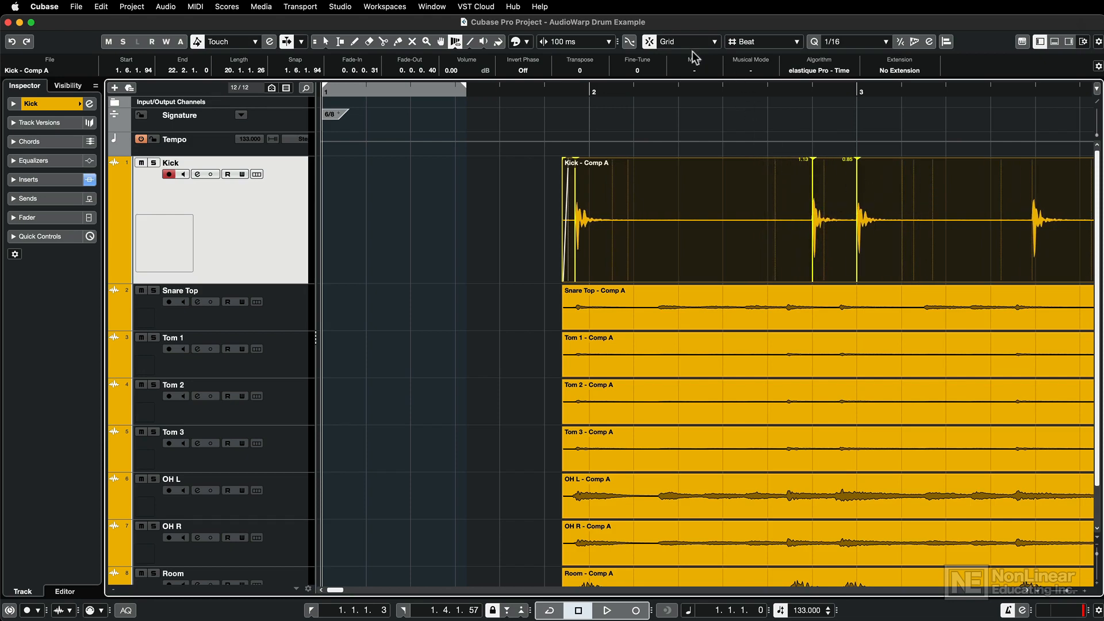
click(652, 44)
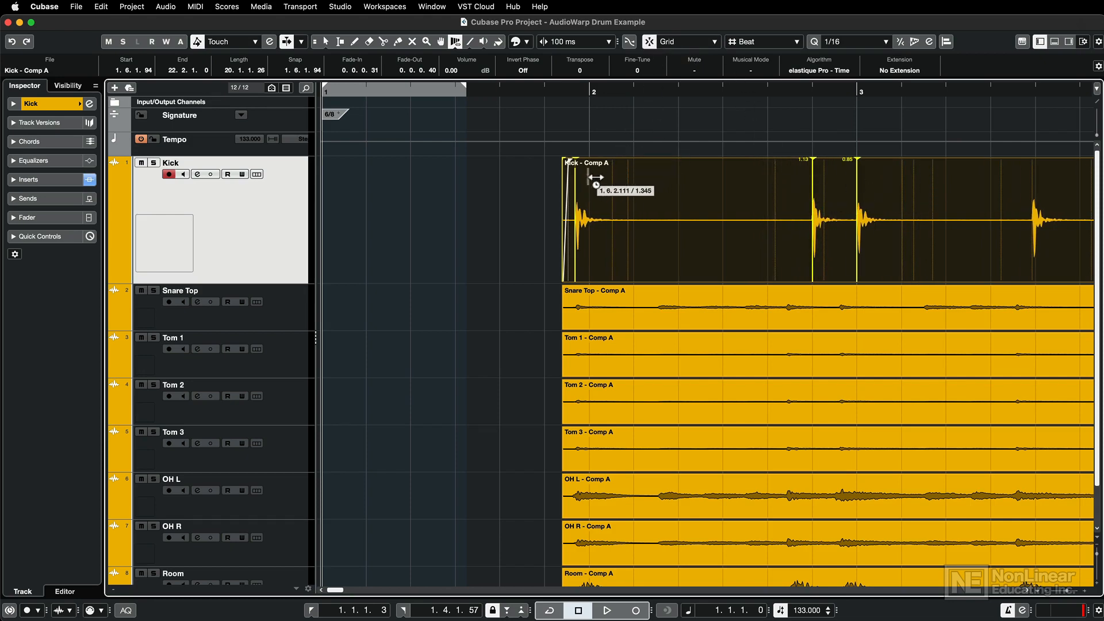
drag(577, 187, 591, 186)
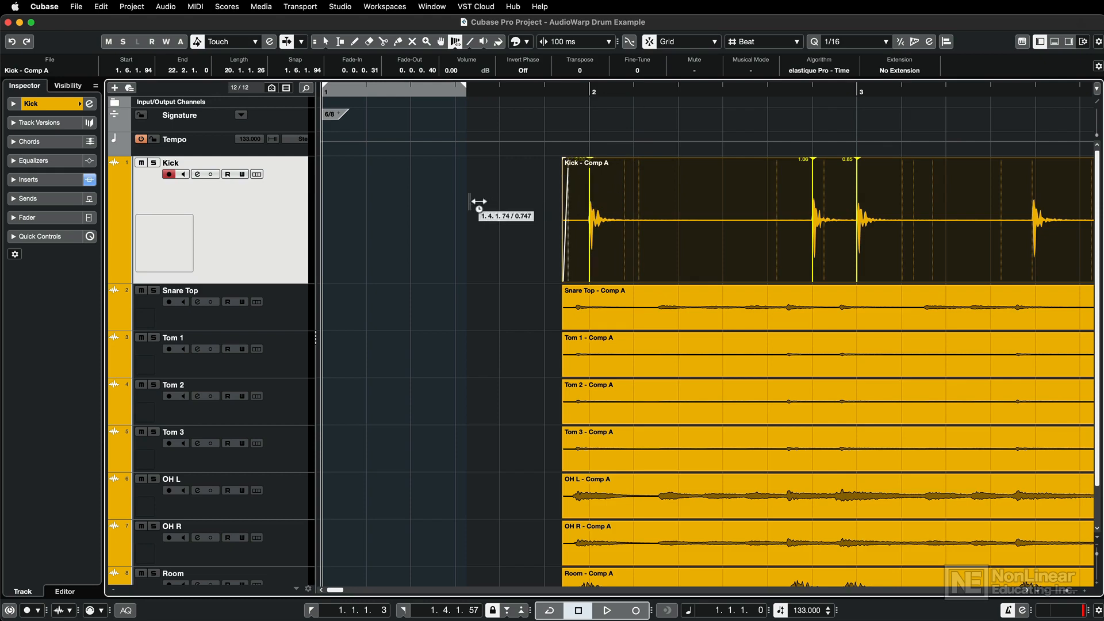
Undo the warp marker edits on the Kick event.
key(super+z)
key(super+z)
key(super+z)
key(super+z)
key(super+z)
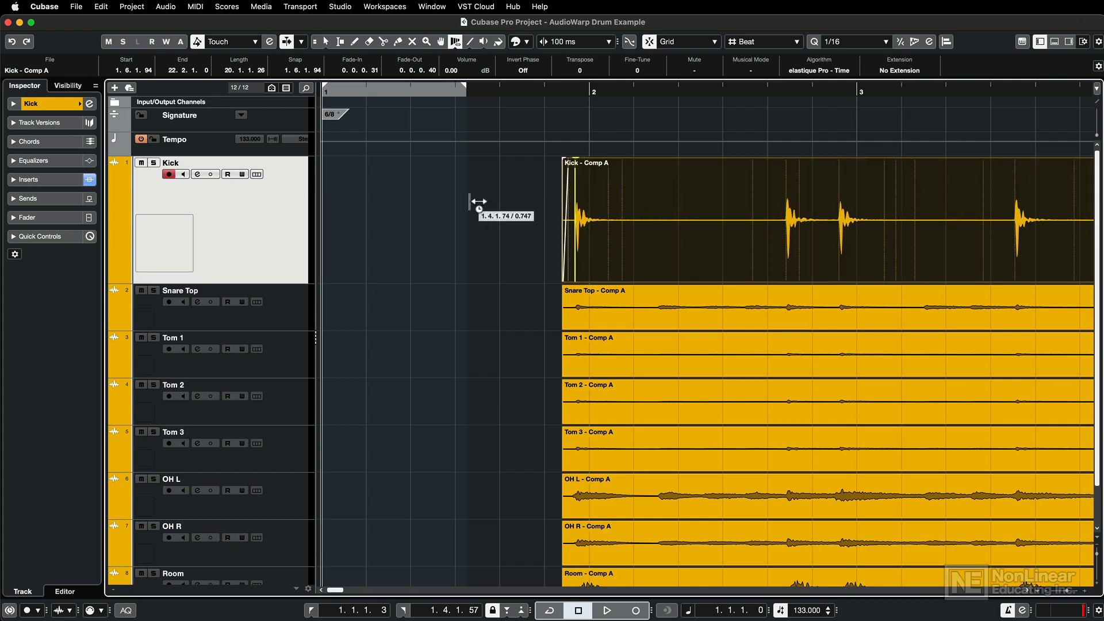
key(super+z)
Return to object selection, then reduce the Kick track's height and disarm its recording.
key(1)
click(430, 234)
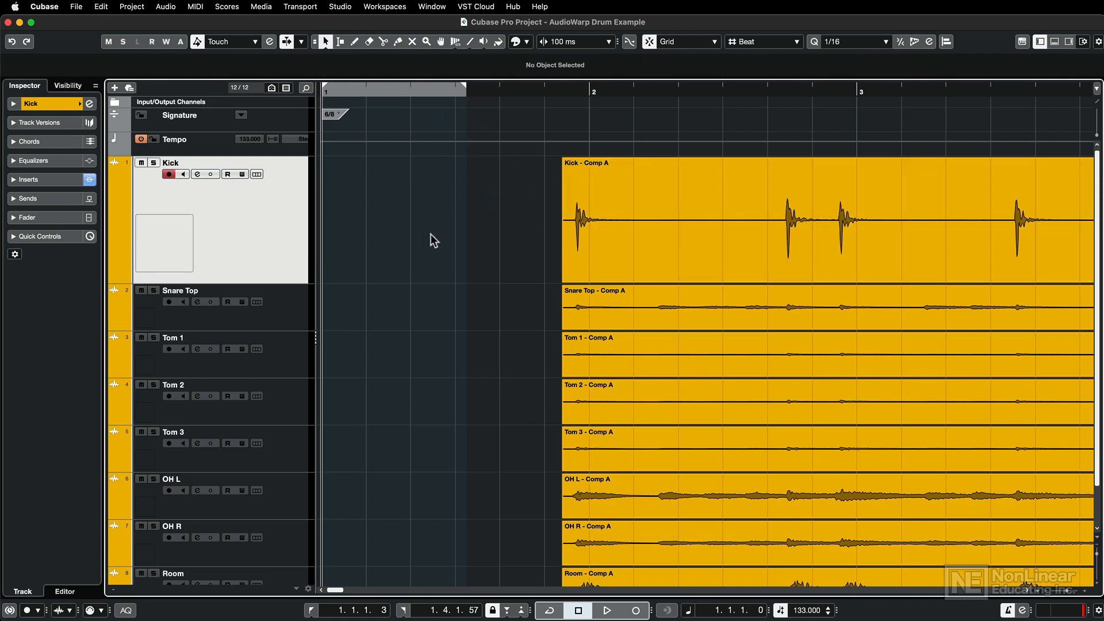
drag(258, 283, 262, 222)
click(168, 174)
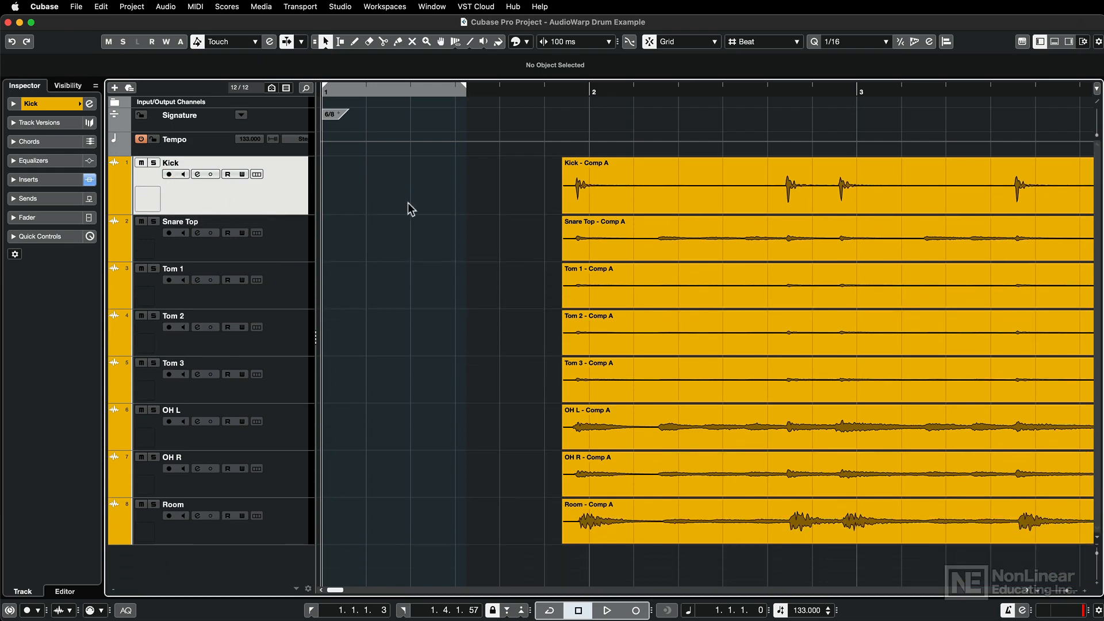
Add one folder track named Drums and place it above the Kick track.
click(114, 88)
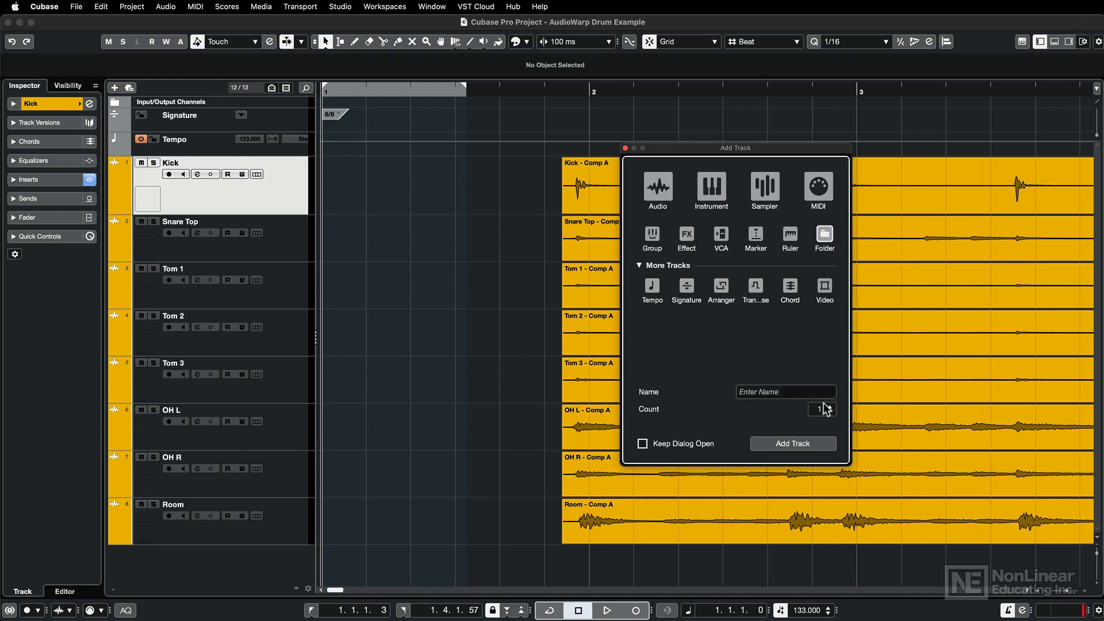
click(782, 391)
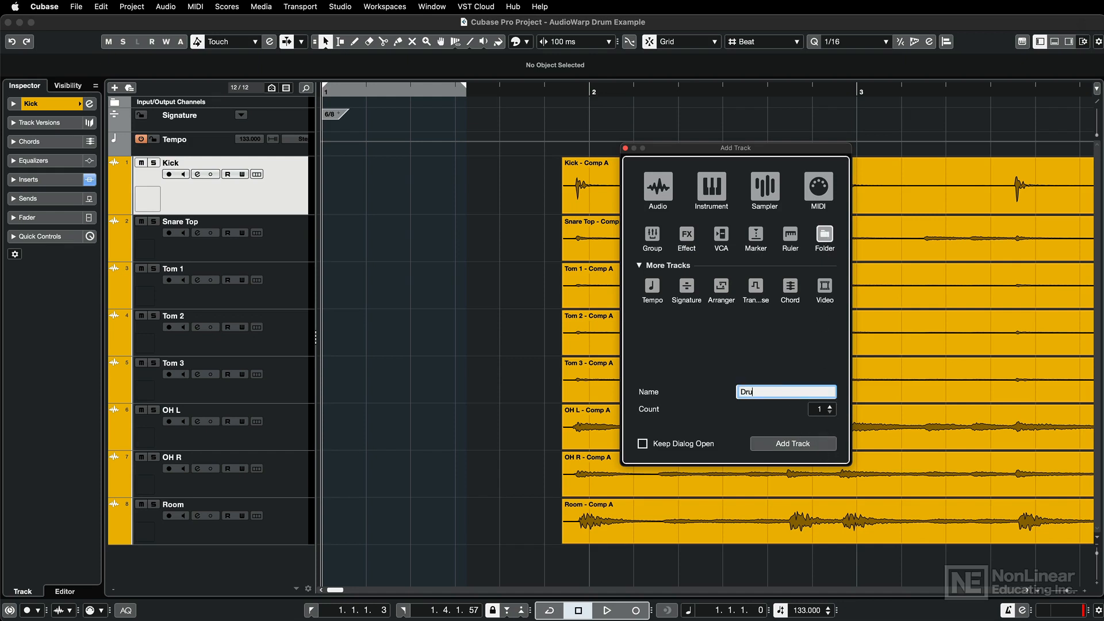
click(775, 439)
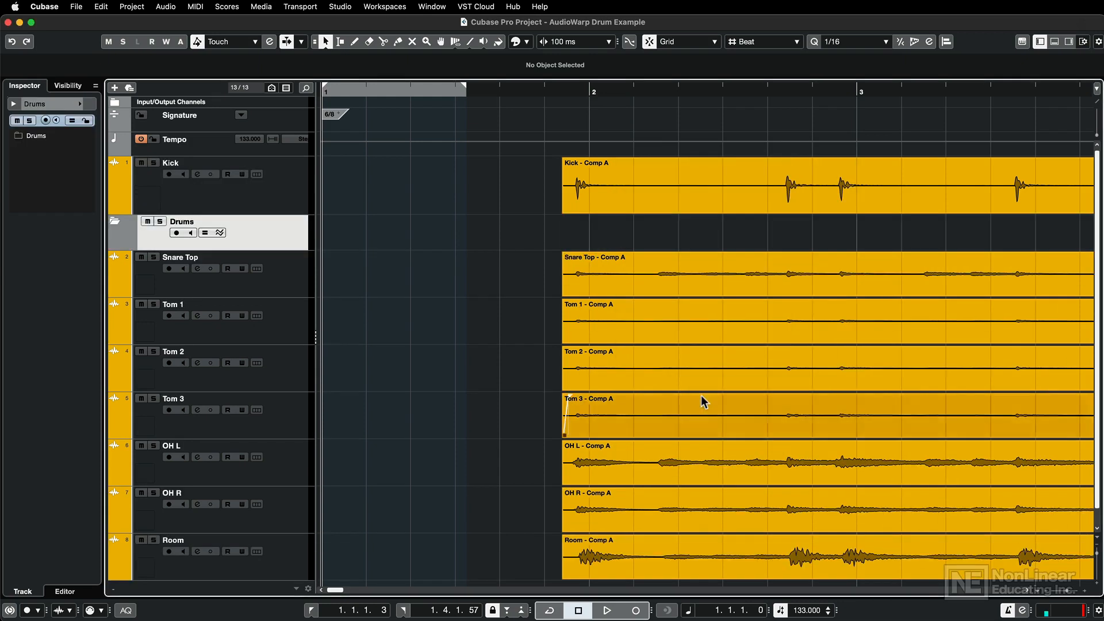
drag(268, 229, 268, 178)
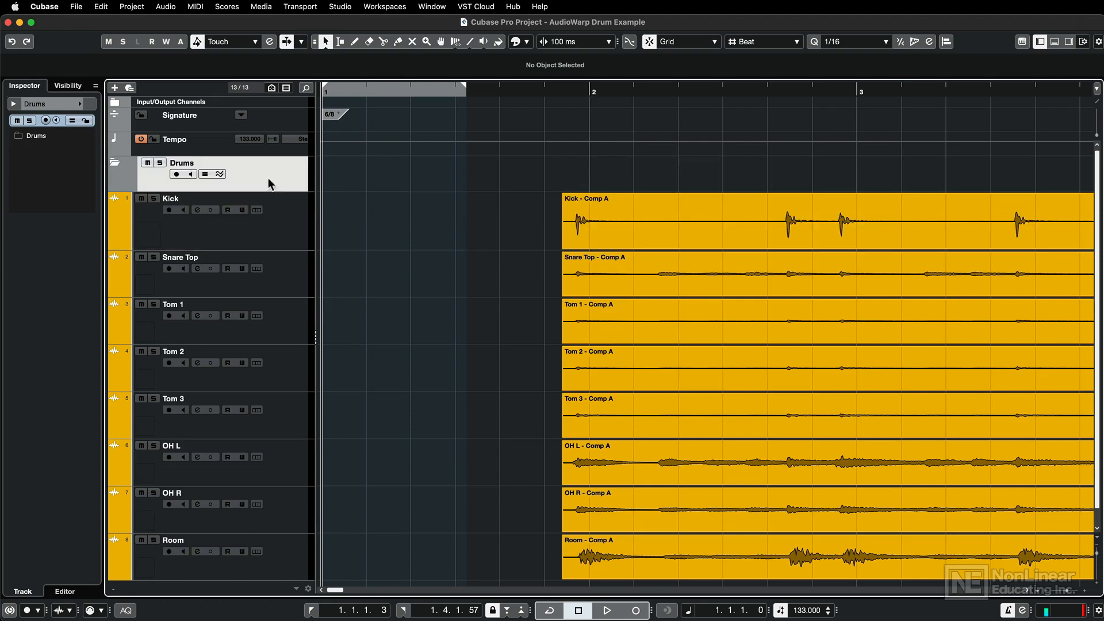
Move all drum tracks from Kick through Room into the Drums folder, leaving the folder expanded.
click(285, 232)
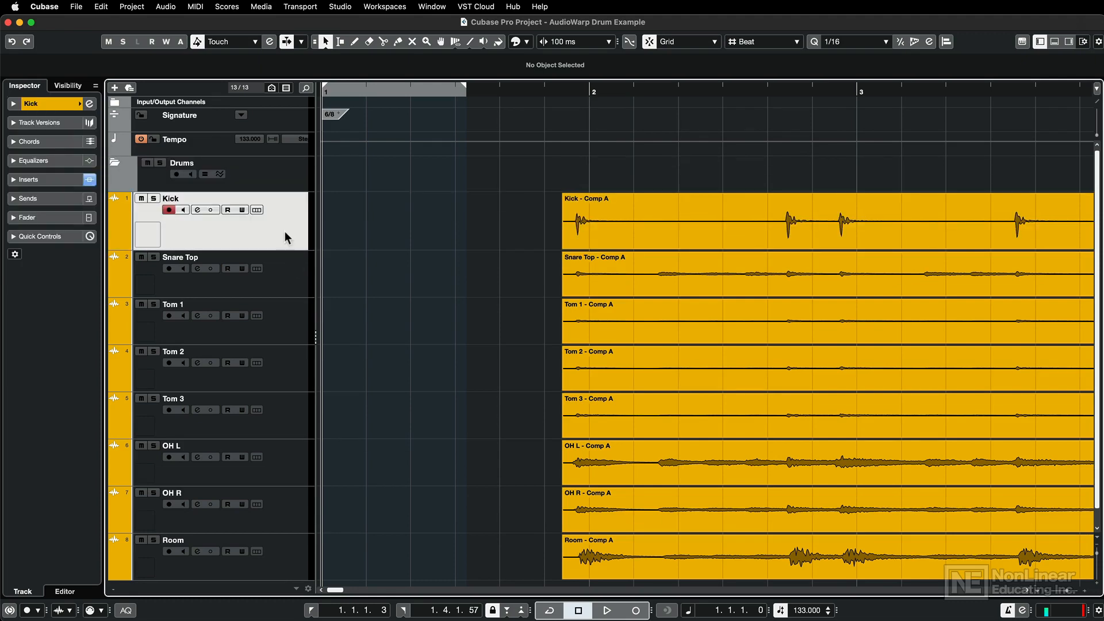
scroll(261, 316, down, 1)
shift+click(274, 517)
scroll(271, 243, up, 1)
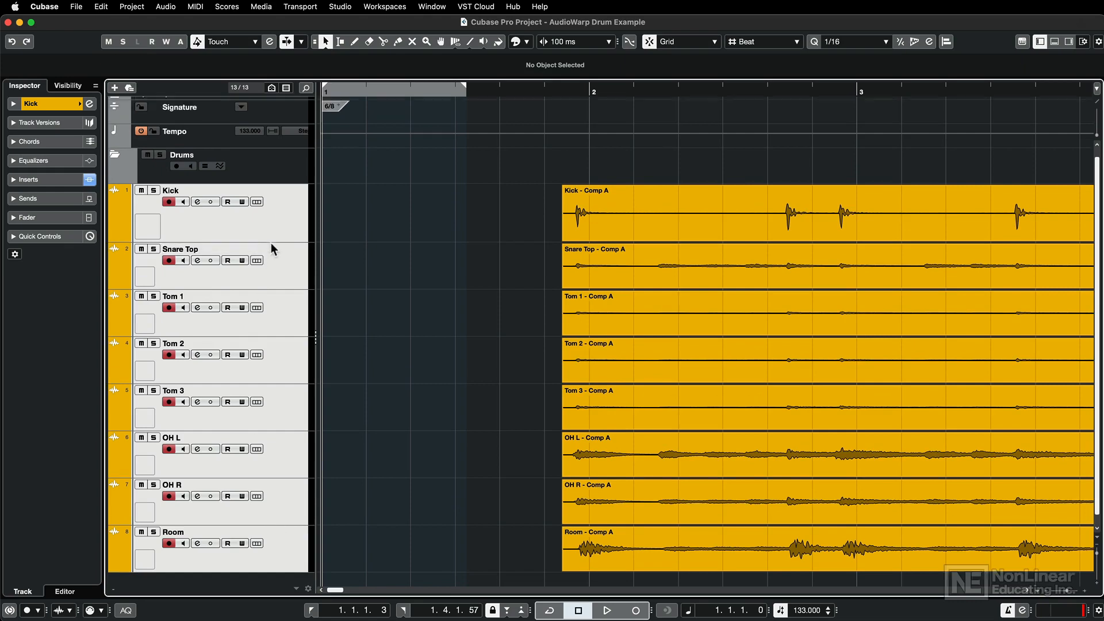
mouse_move(271, 241)
mouse_down()
mouse_move(248, 239)
mouse_move(253, 178)
mouse_up()
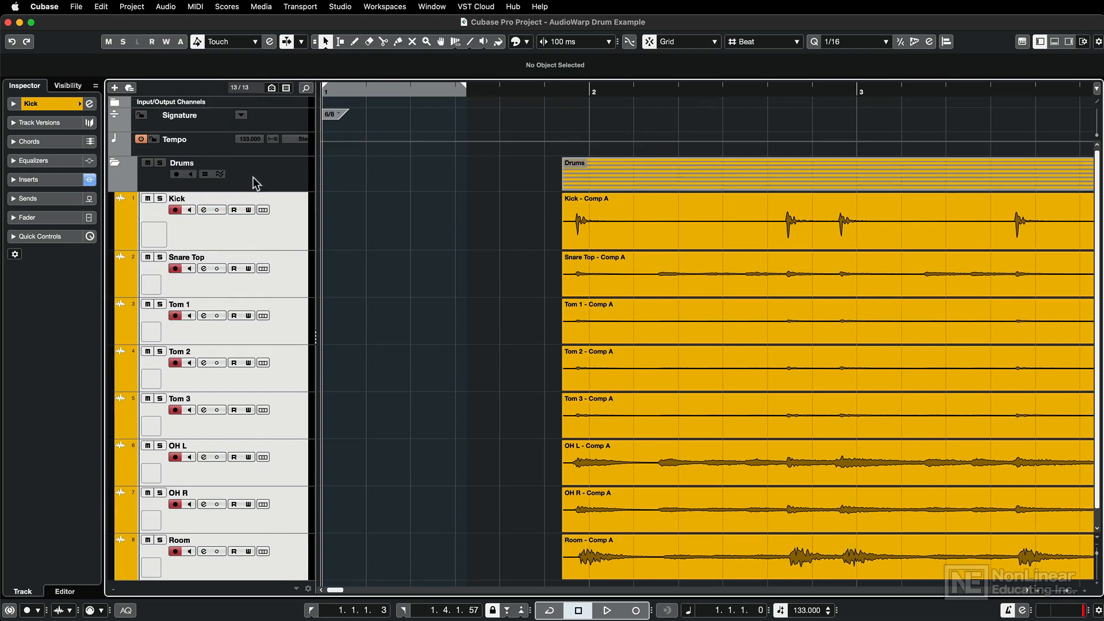
click(117, 166)
click(116, 166)
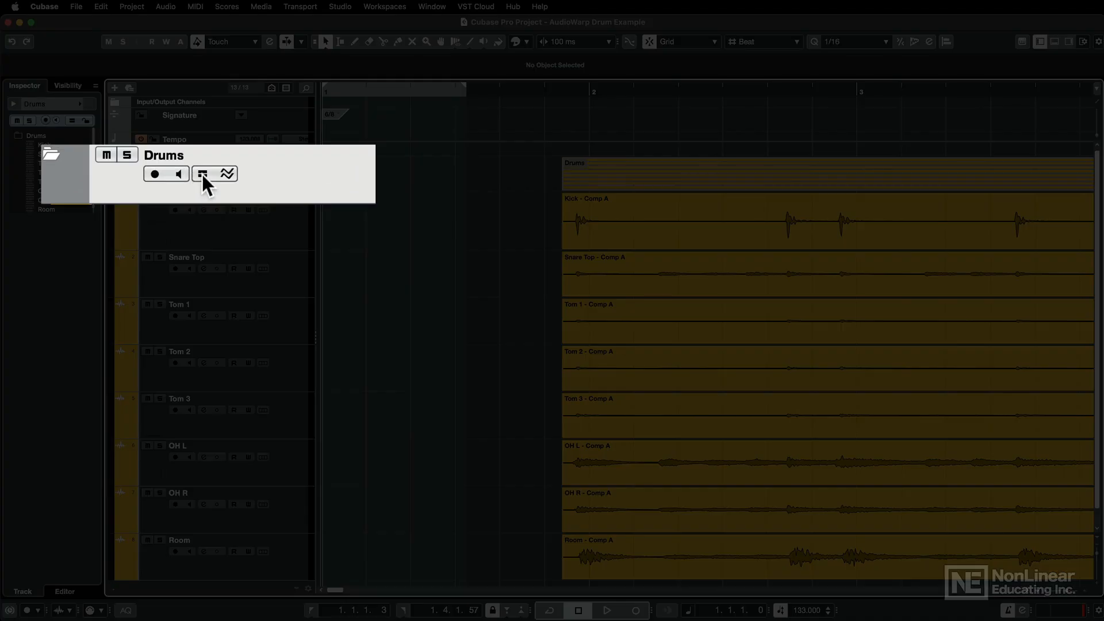
Enable group editing on the Drums folder and extend the start of all drum events back to 1.6.1.0.
click(205, 174)
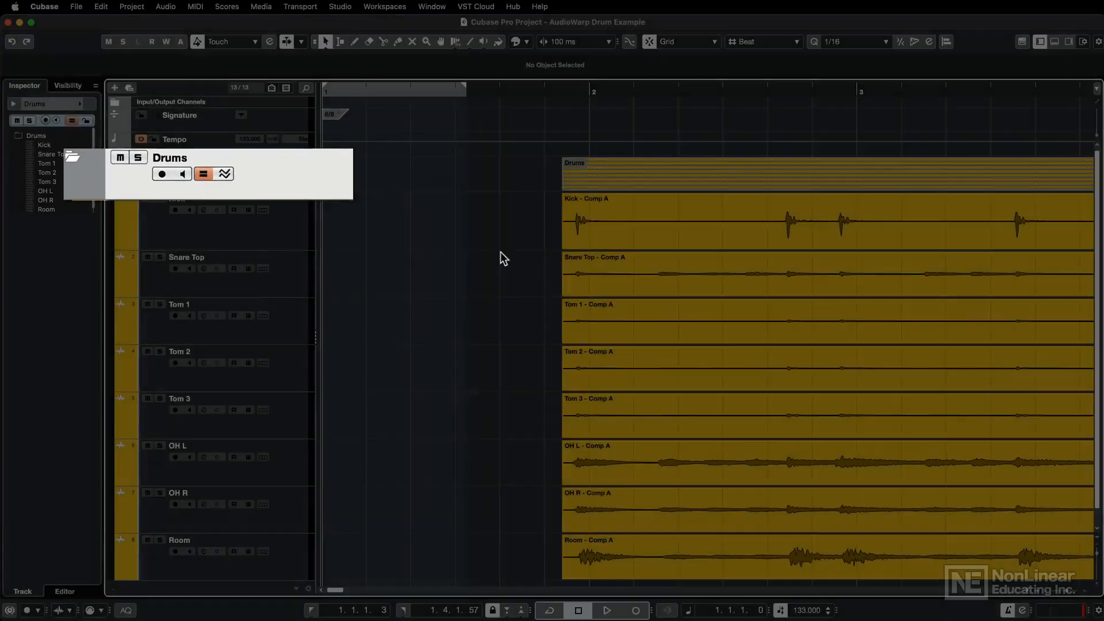
click(566, 244)
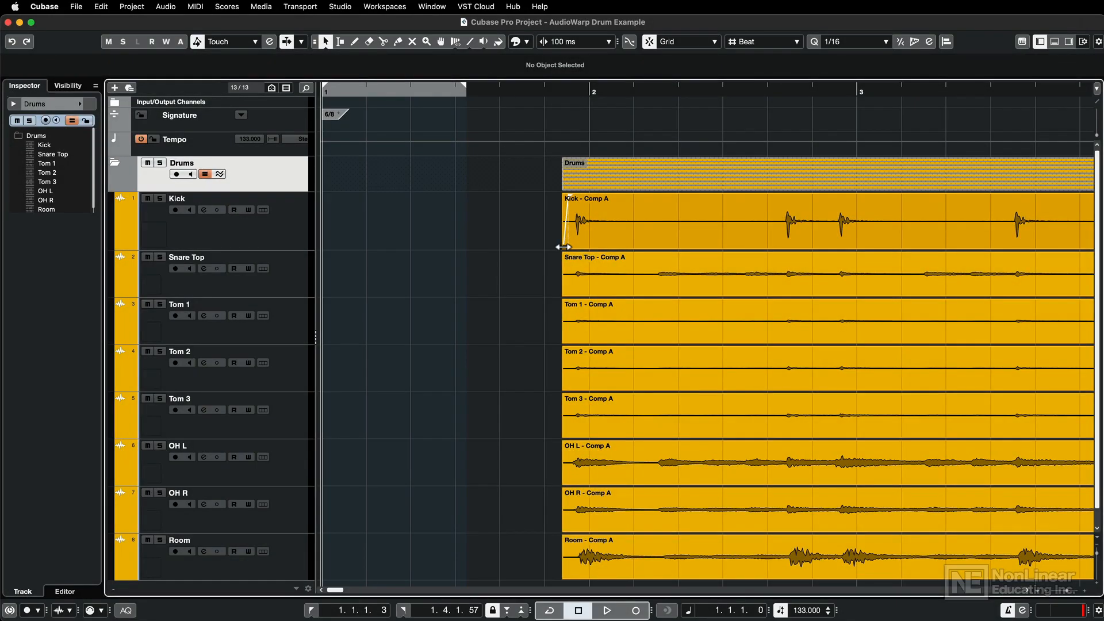
mouse_move(562, 247)
mouse_down()
mouse_move(409, 249)
mouse_move(545, 253)
mouse_up()
click(520, 240)
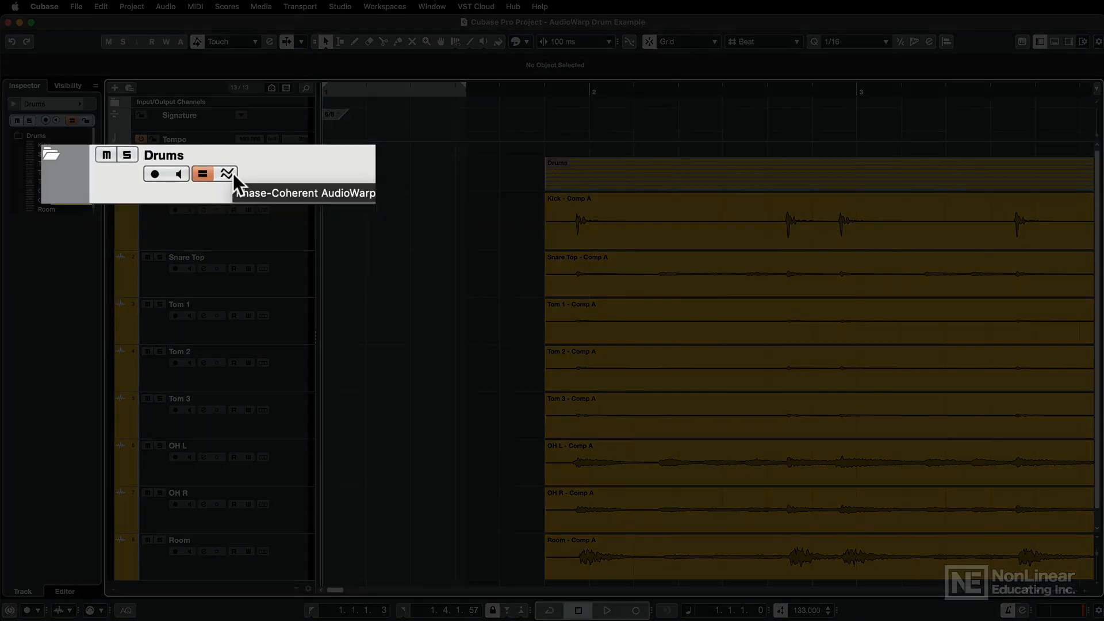
Enable Phase-Coherent AudioWarp on the Drums folder and place a Free Warp marker on the first kick hit.
click(233, 174)
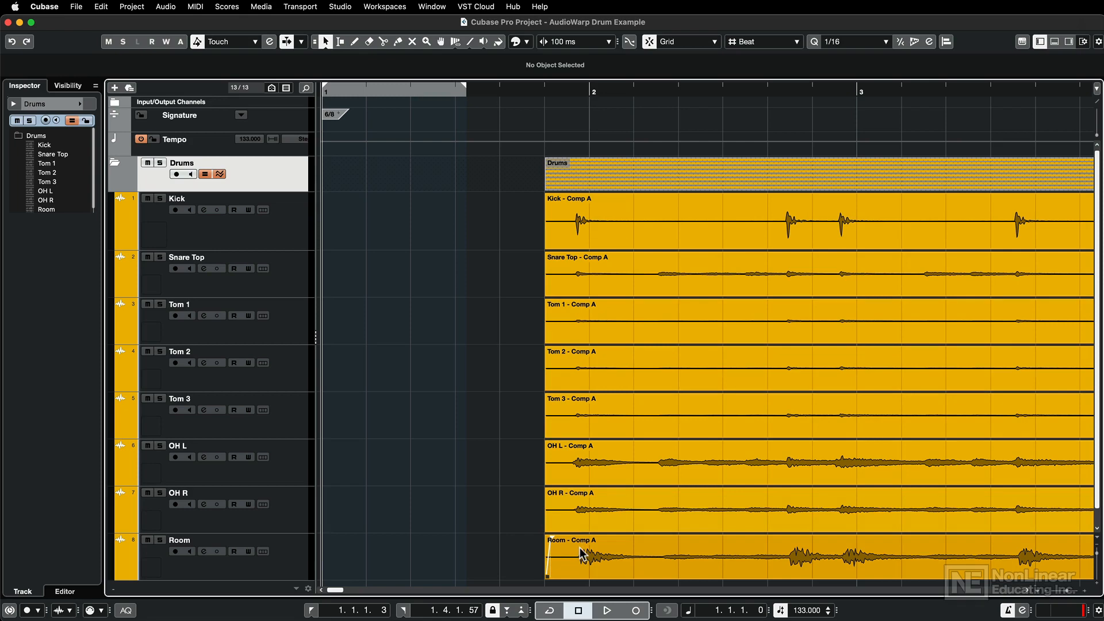
click(454, 42)
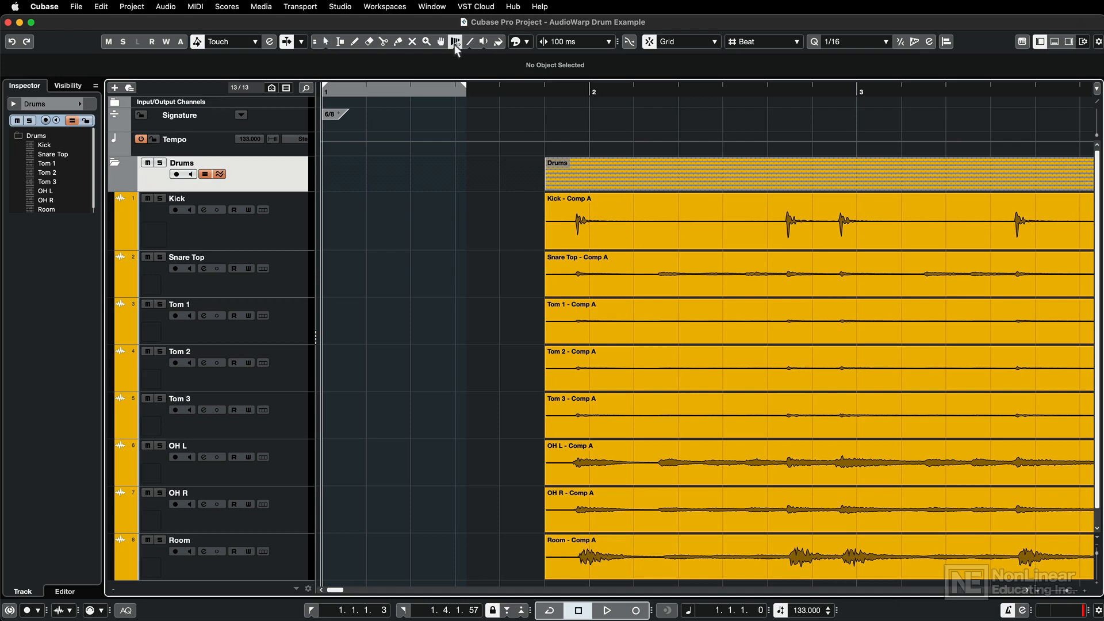
click(454, 44)
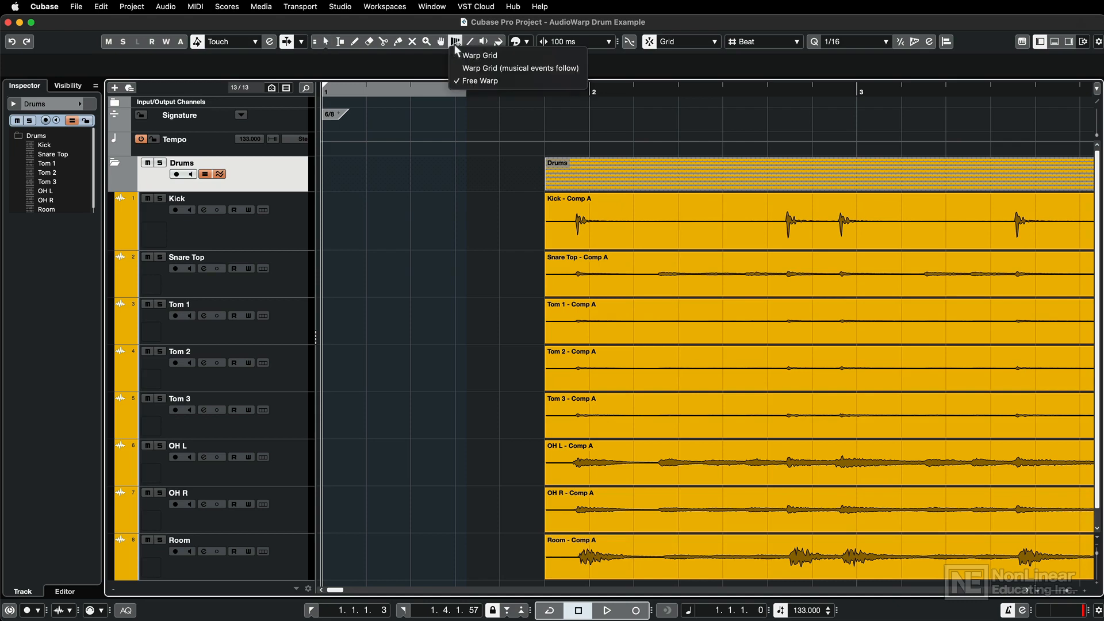
click(502, 85)
click(605, 223)
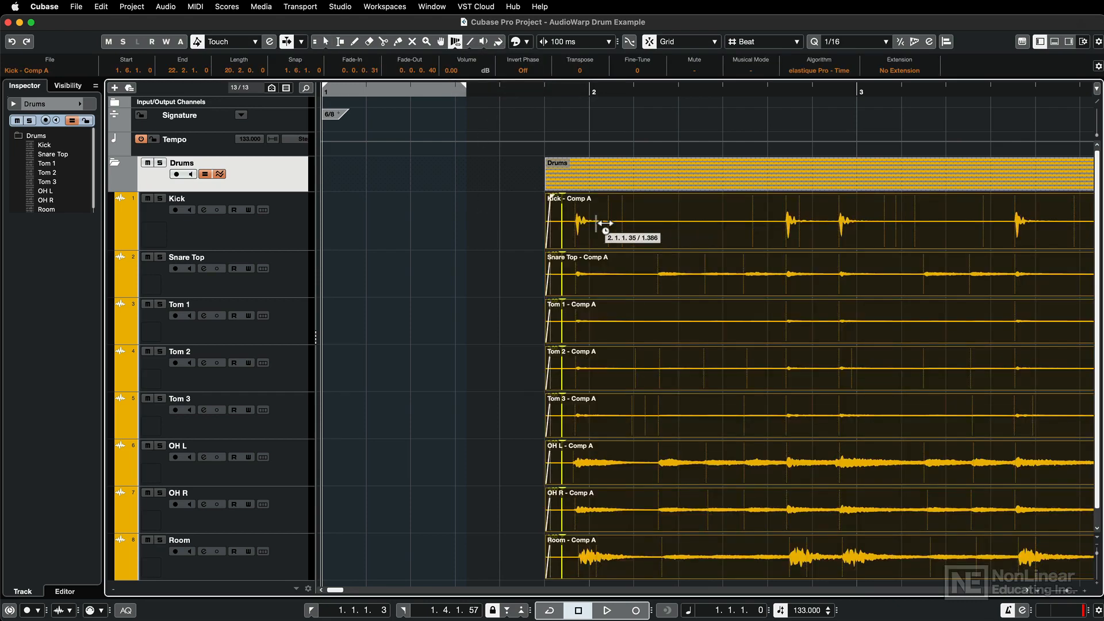
click(575, 220)
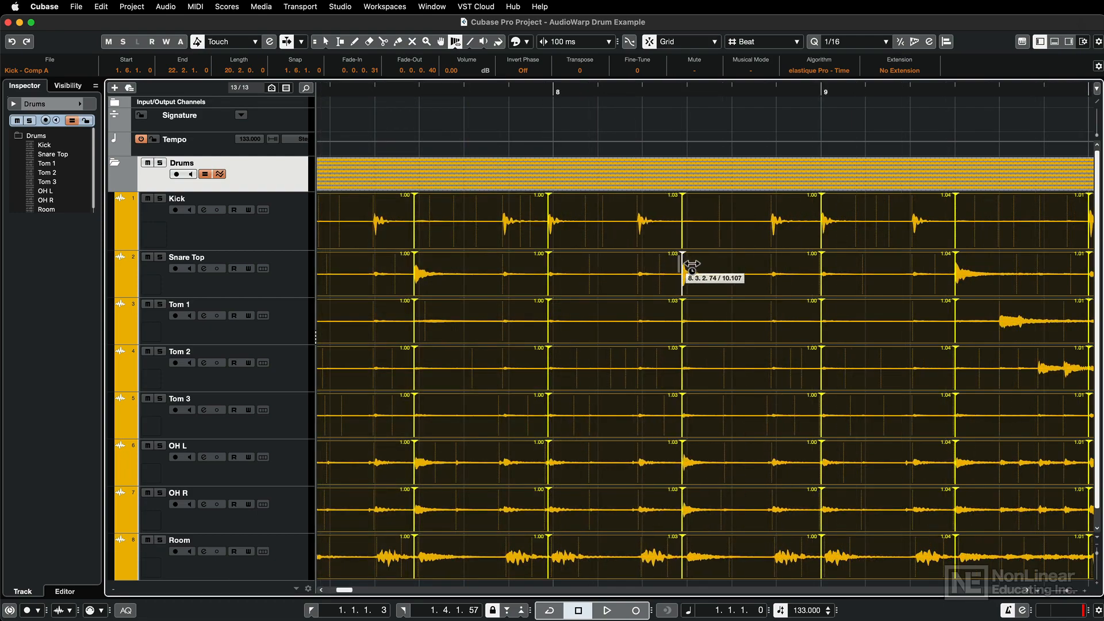
Warp the mid-bar snare hits in bars 8 and 7 and the bar 8 downbeat kick onto the grid, undoing the bar 7 kick move.
drag(684, 264, 689, 264)
drag(550, 208, 555, 209)
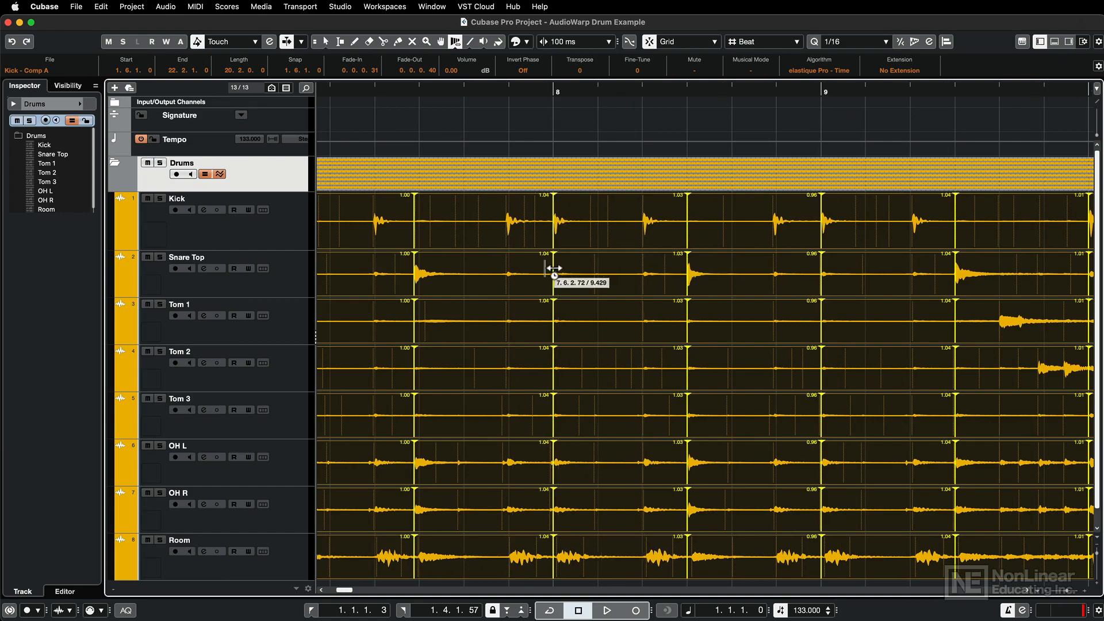
scroll(554, 268, left, 5)
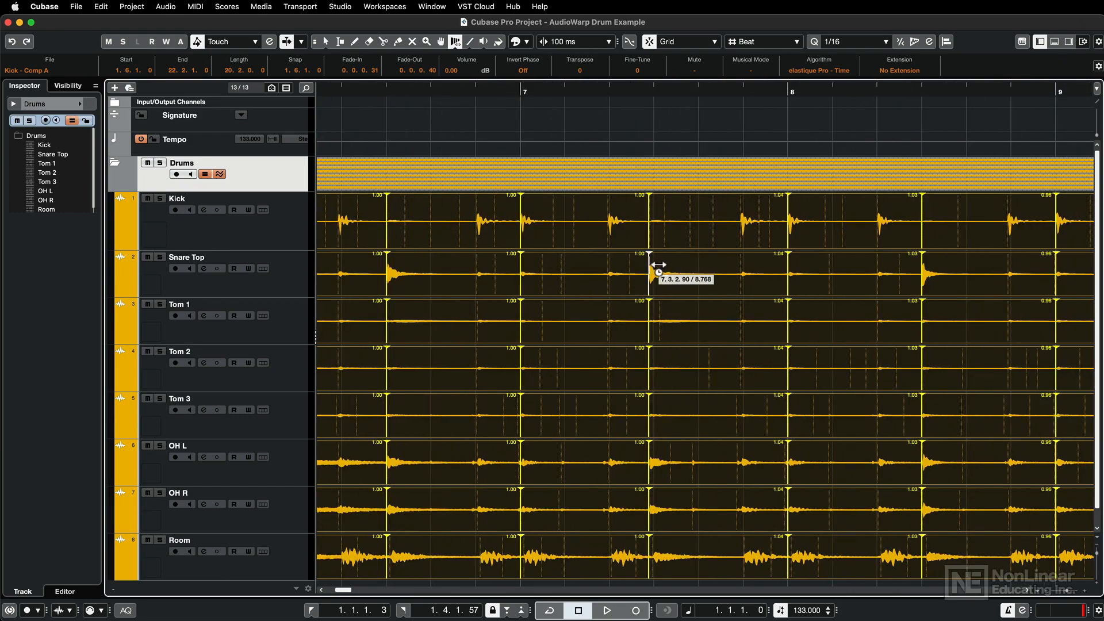
drag(659, 265, 663, 266)
drag(529, 211, 525, 210)
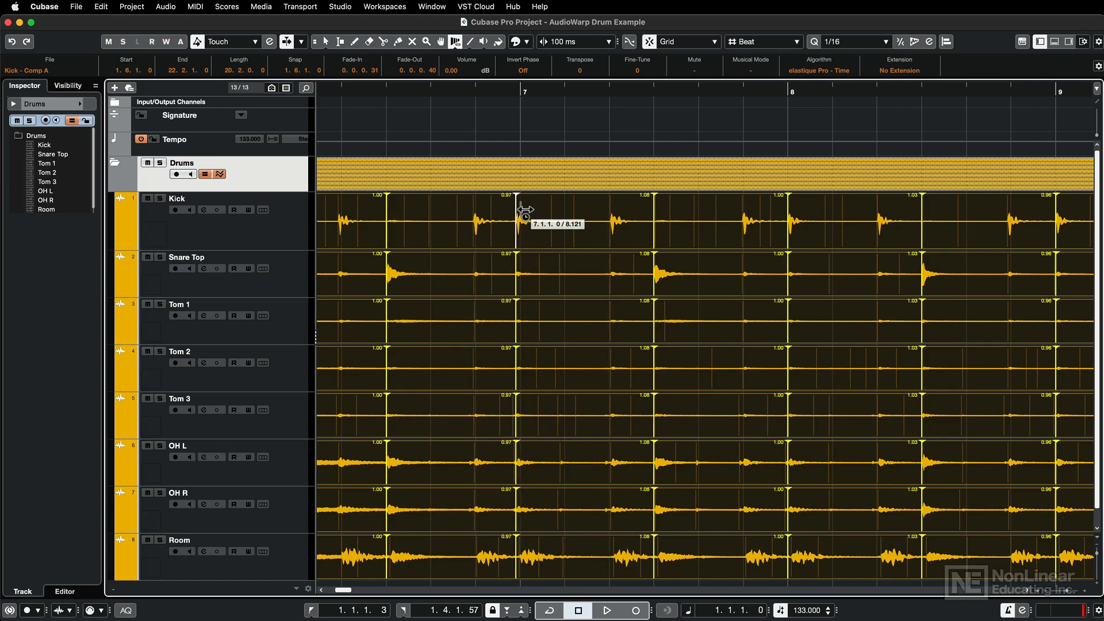
key(super+z)
Warp the mid-bar snare hit and the downbeat kick of bar 6 onto their grid lines.
scroll(515, 247, left, 5)
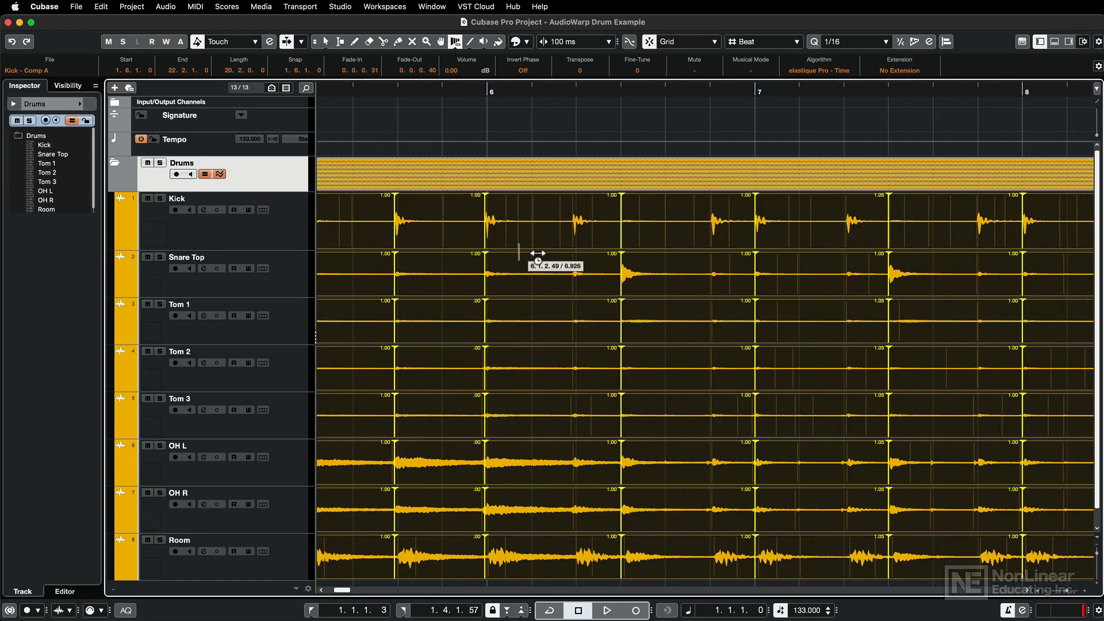
drag(630, 263, 631, 265)
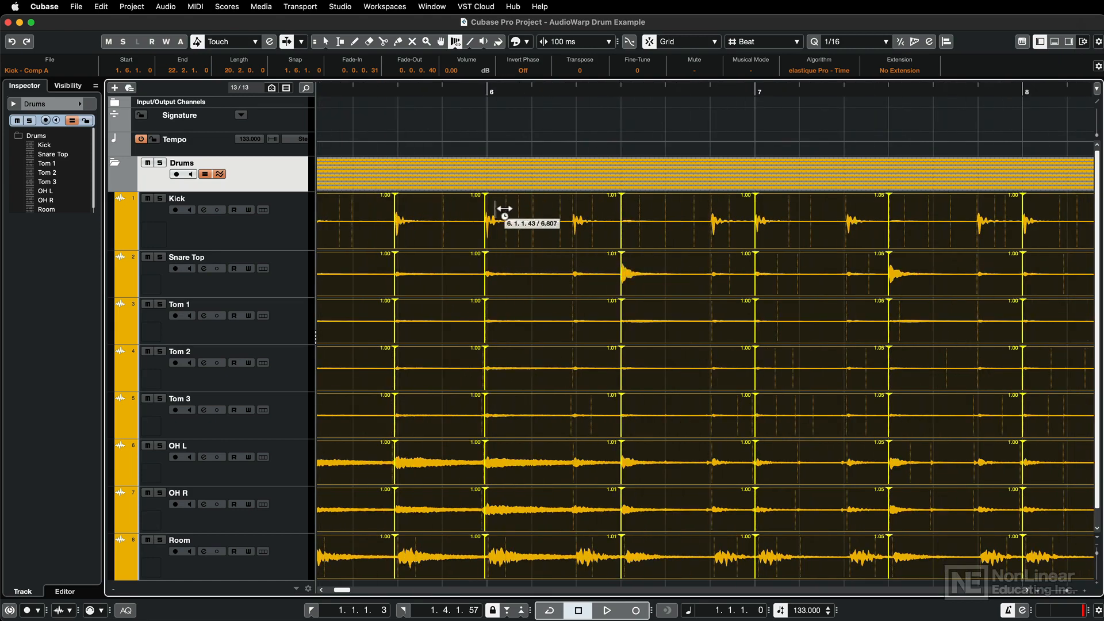
drag(486, 210, 488, 210)
scroll(505, 244, left, 5)
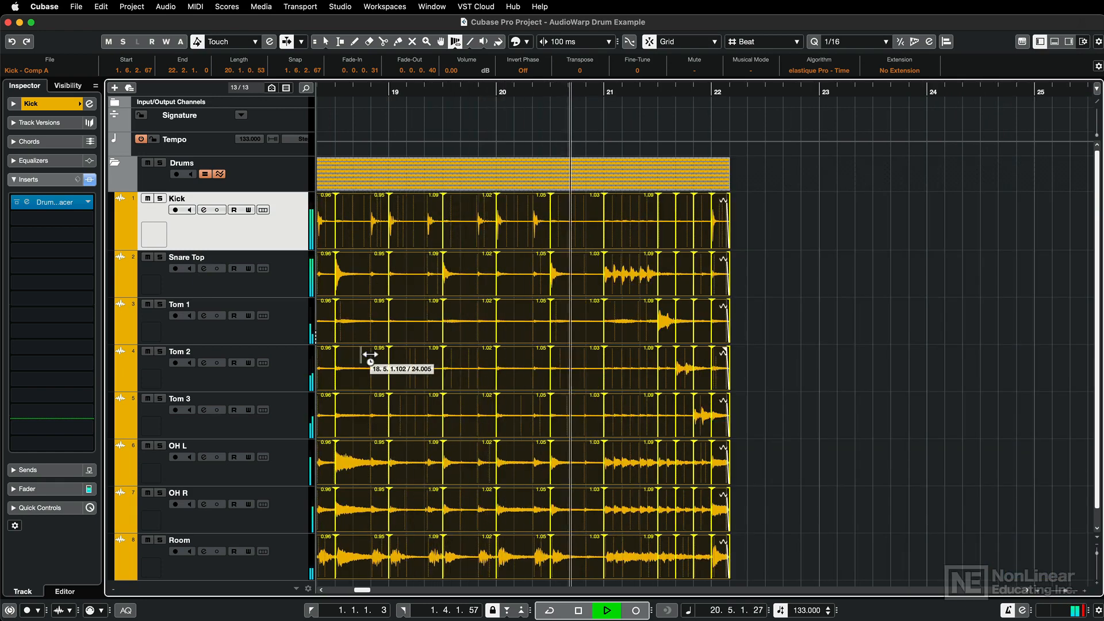
Stop playback and return to the start of the project.
key(space)
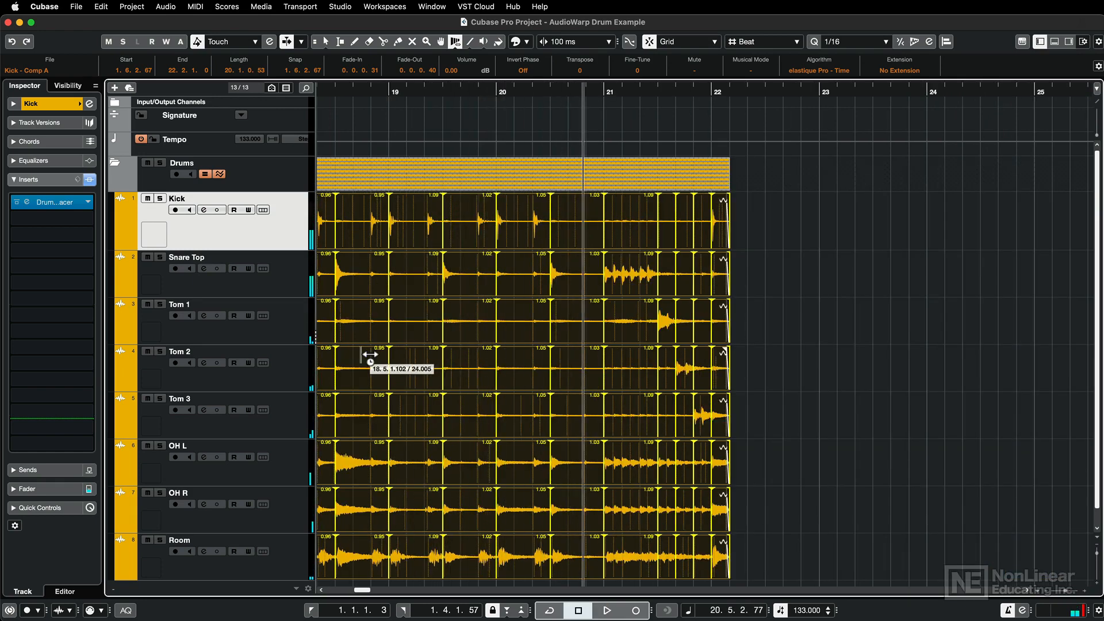
key(Home)
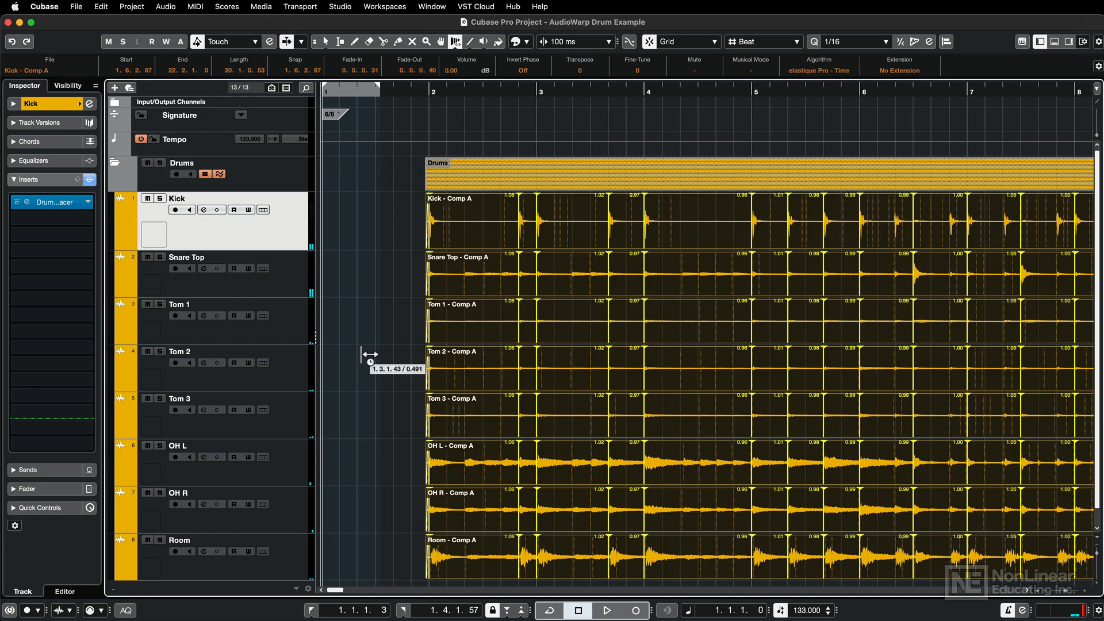